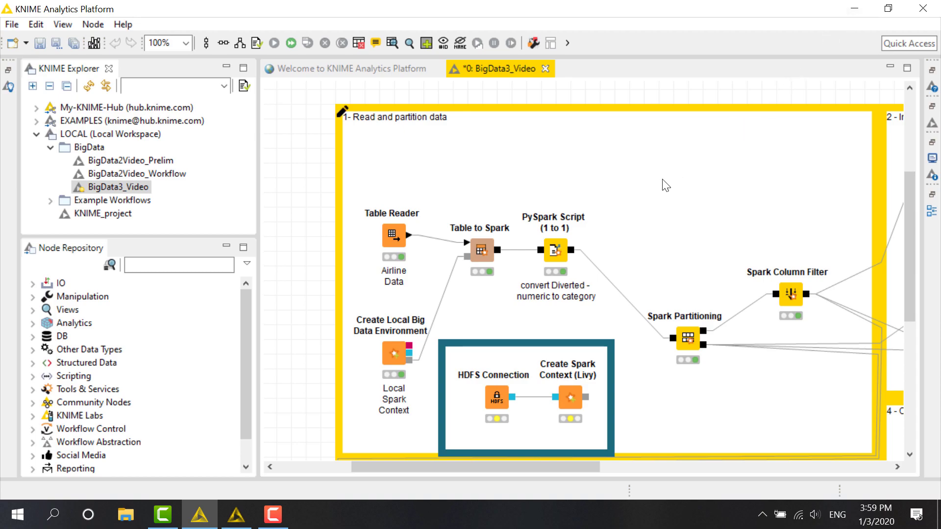
- Review the PySpark Script conversion node's settings and test the script on sample rows
left_click(559, 251)
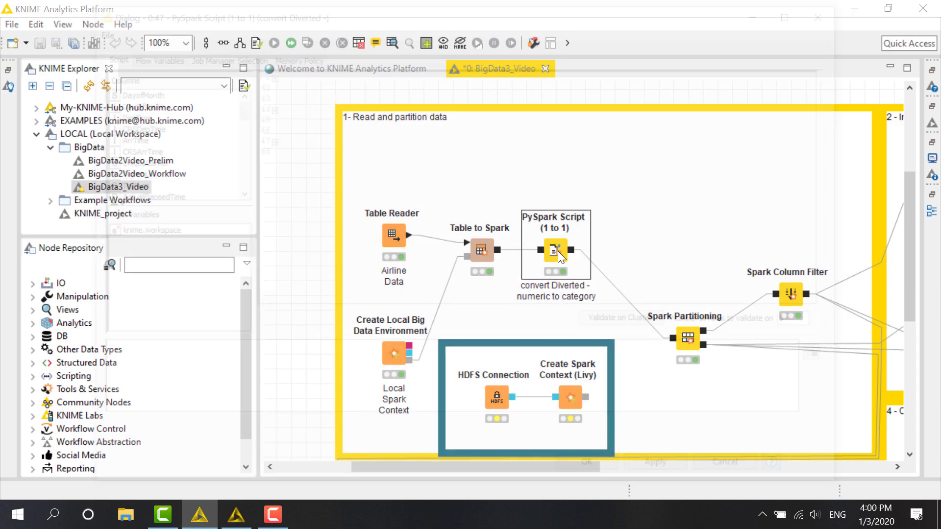
double_click(557, 250)
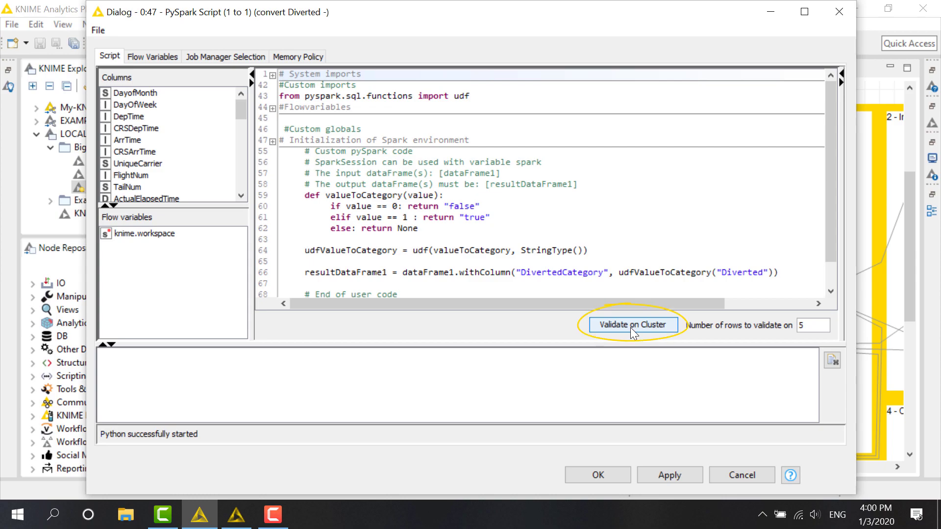
left_click(630, 328)
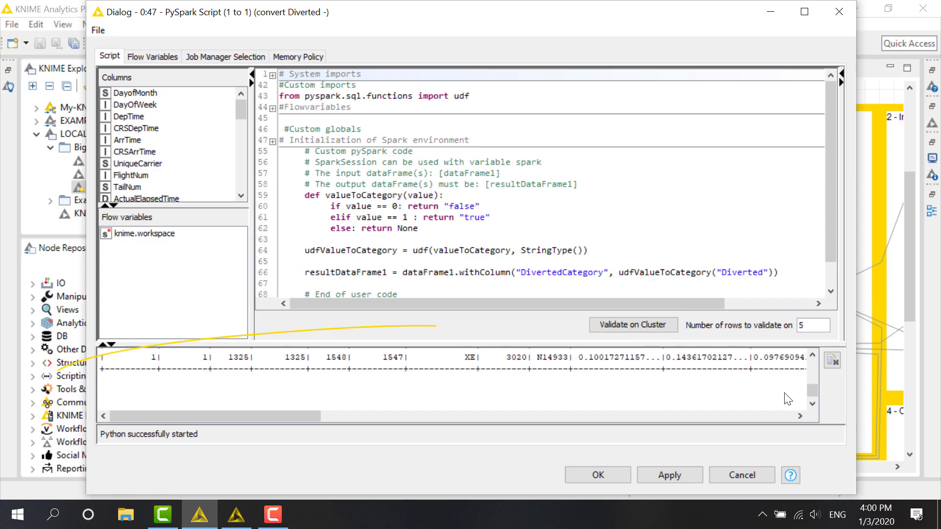
left_click_drag(813, 385, 806, 370)
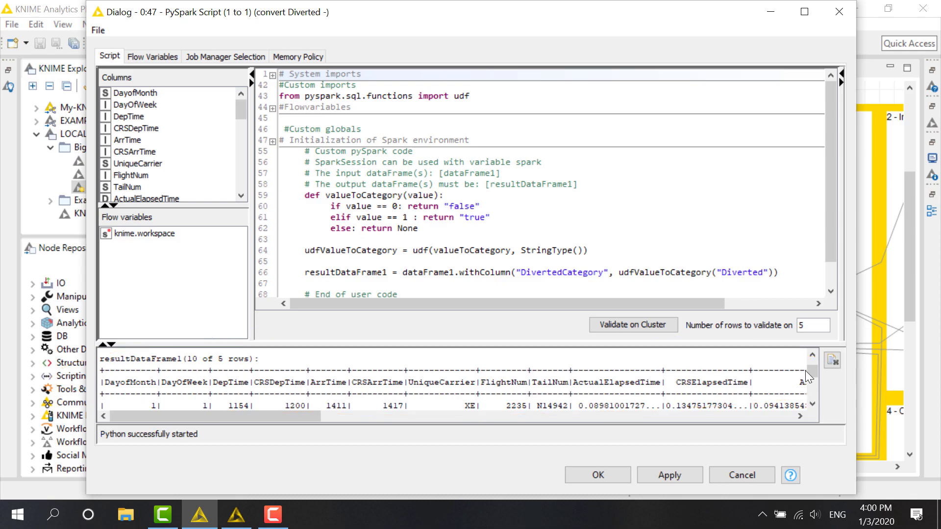
left_click(840, 12)
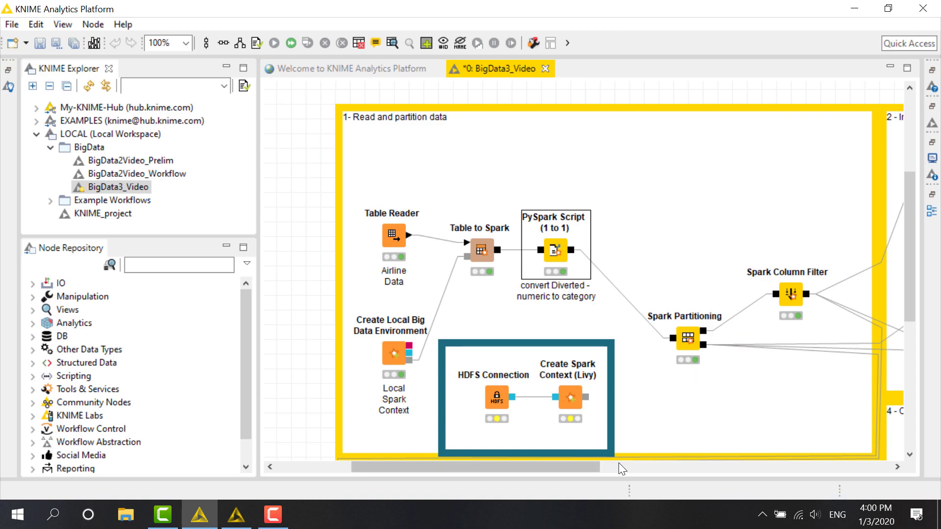
- Review the Spark Partitioning, Spark Column Filter and Spark Decision Tree Learner settings
double_click(688, 342)
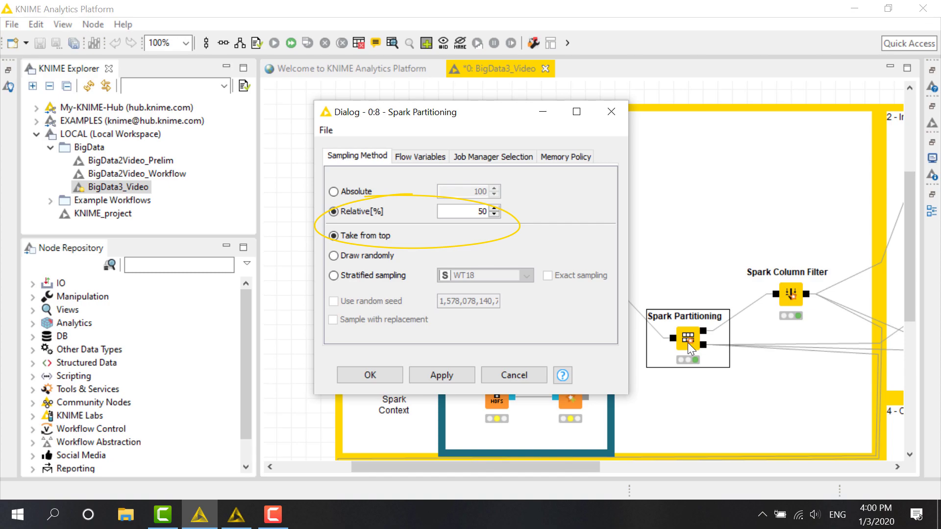
left_click(611, 114)
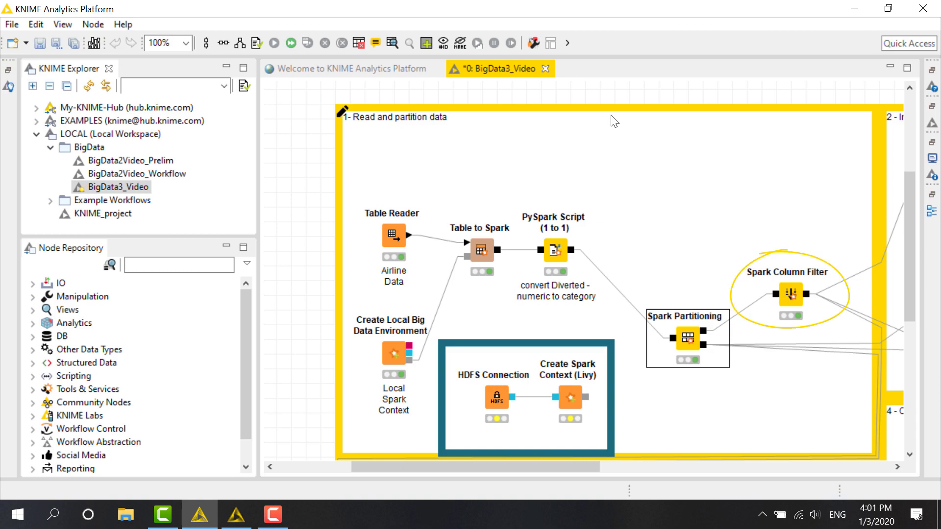
double_click(789, 295)
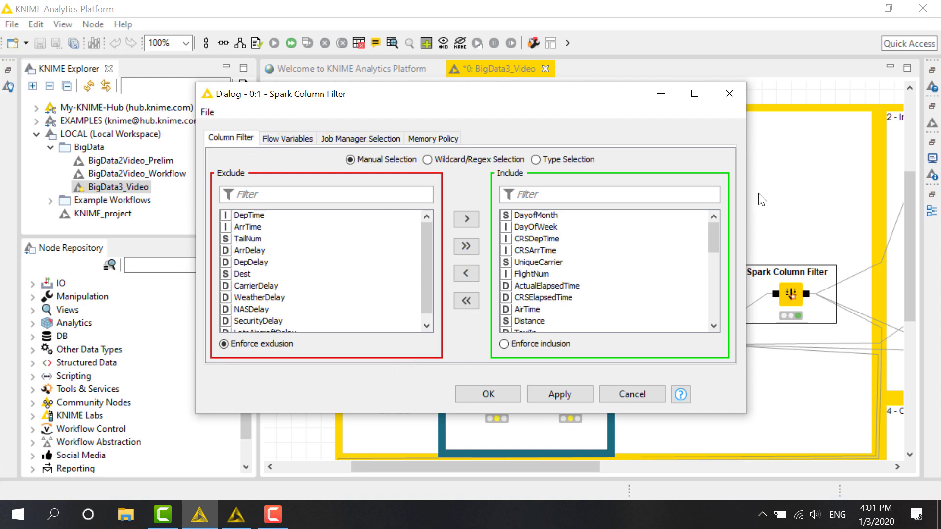
left_click(730, 93)
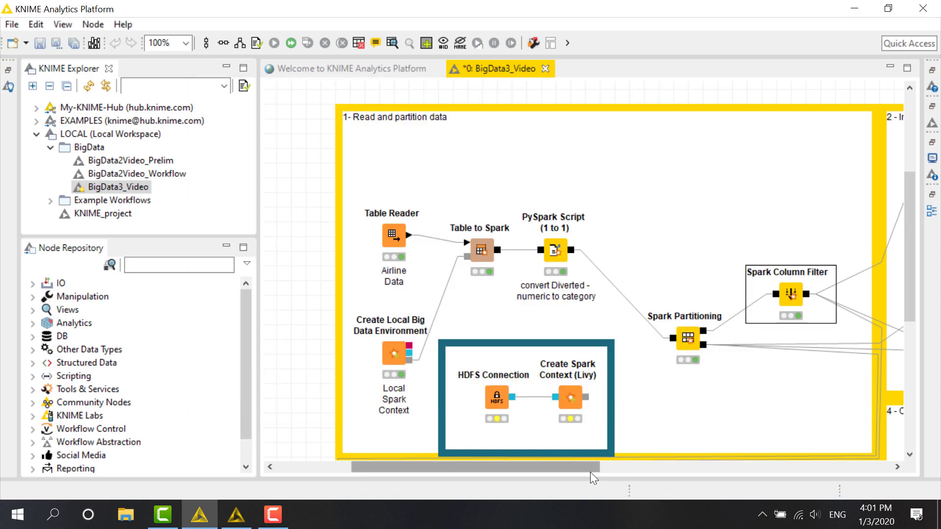
left_click_drag(589, 472, 738, 452)
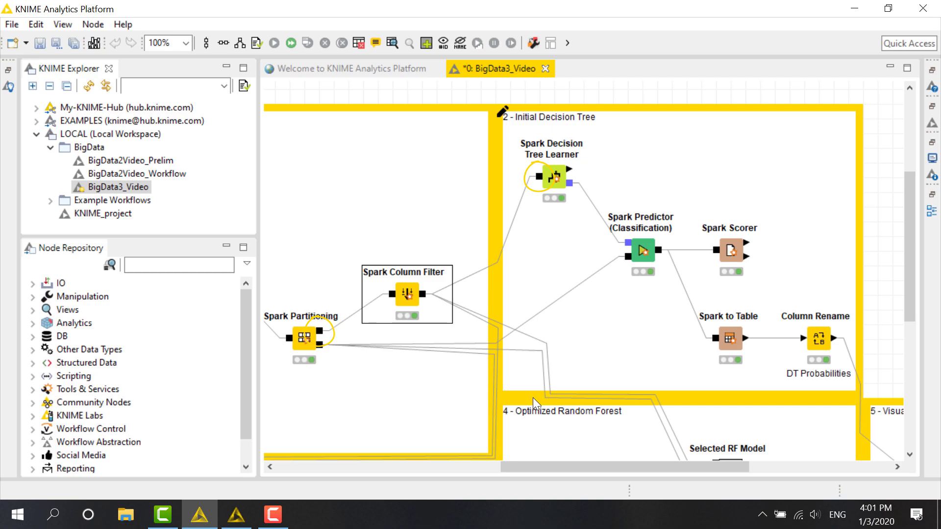
double_click(557, 187)
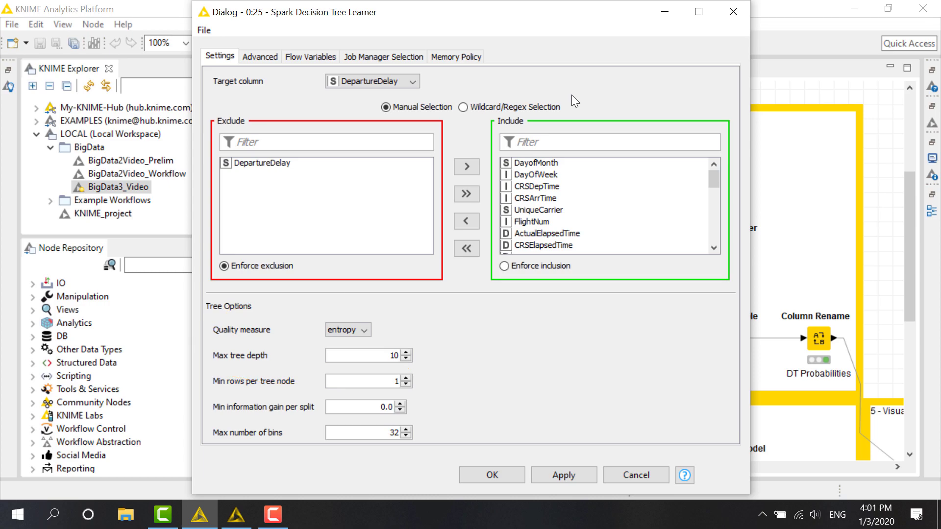
left_click(724, 7)
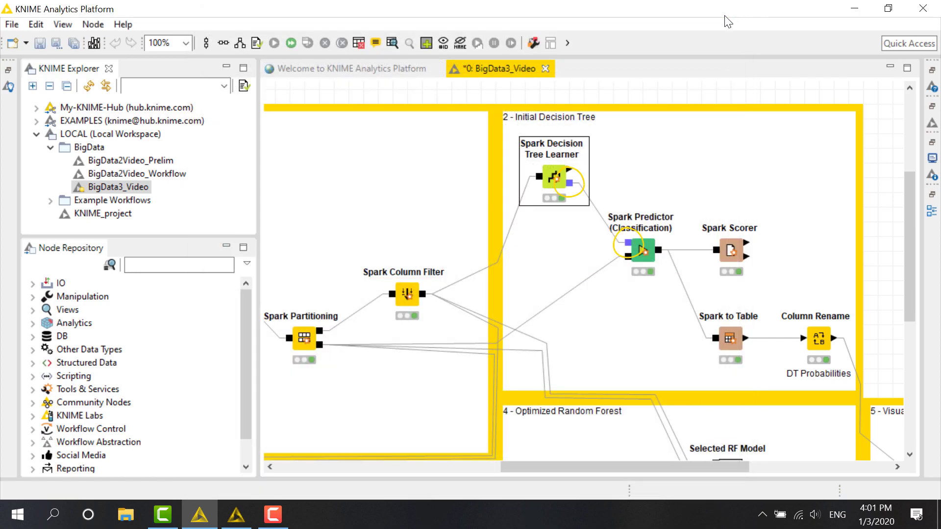
double_click(652, 256)
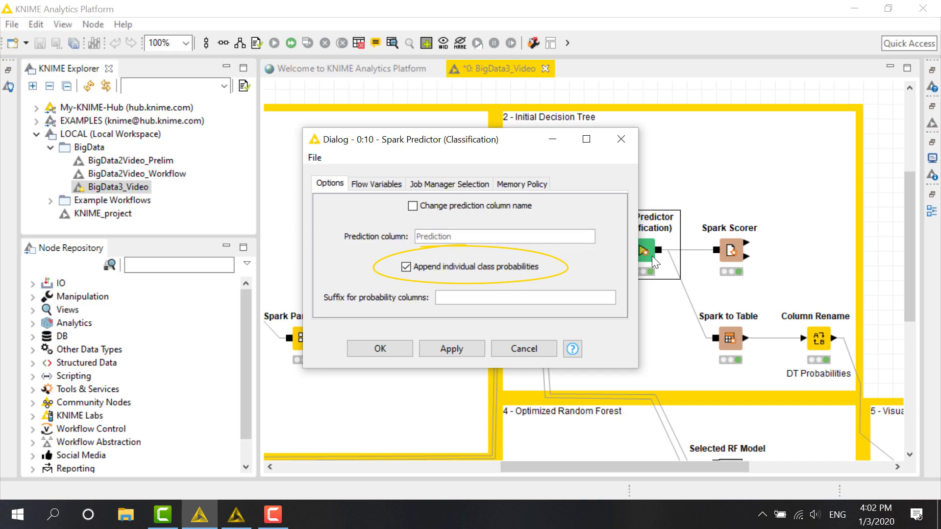
left_click(621, 140)
left_click(700, 173)
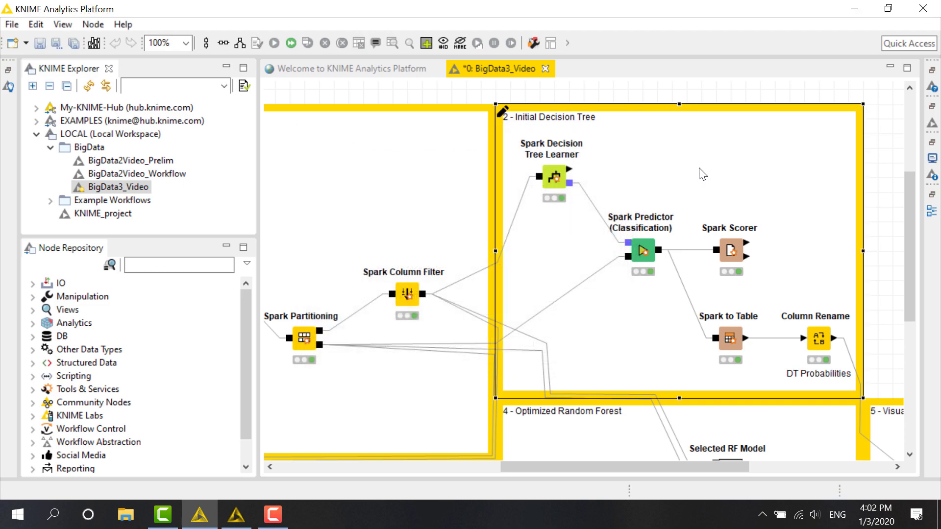
double_click(739, 255)
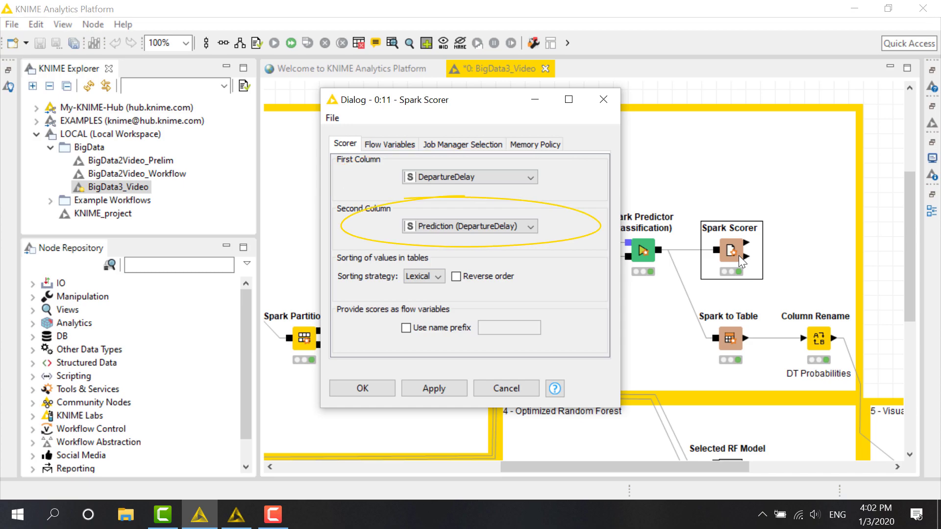
left_click(610, 106)
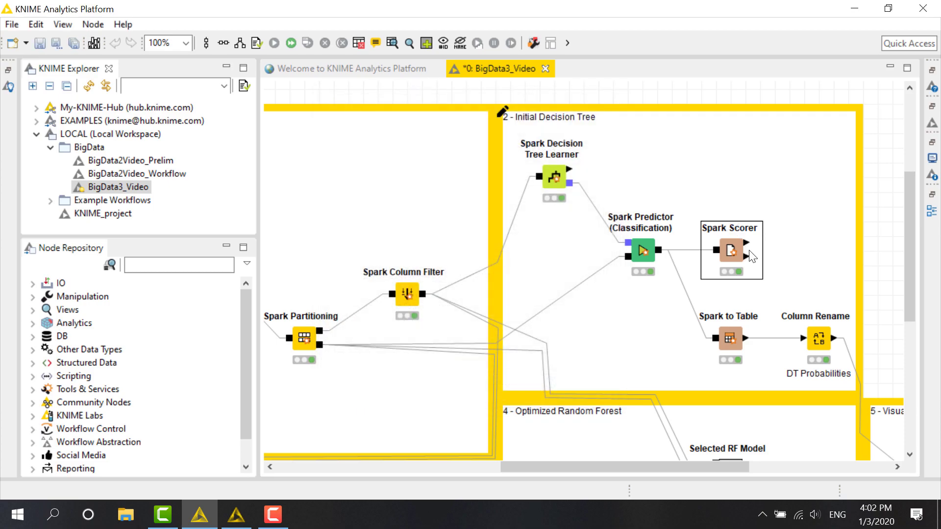
right_click(749, 251)
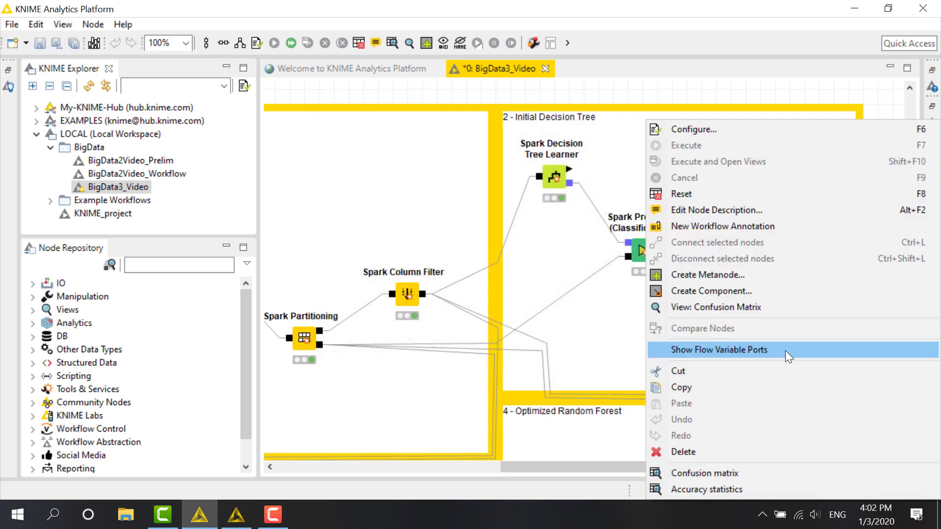
left_click(775, 312)
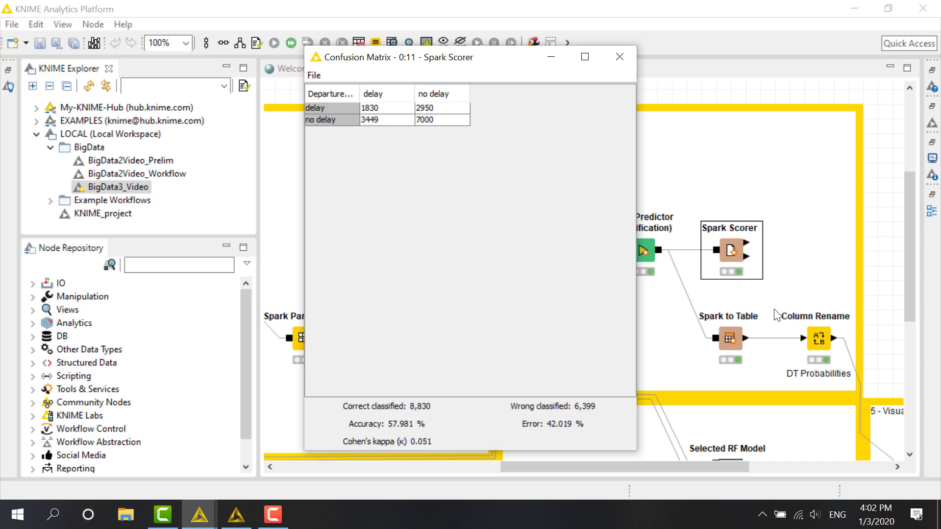
left_click(619, 58)
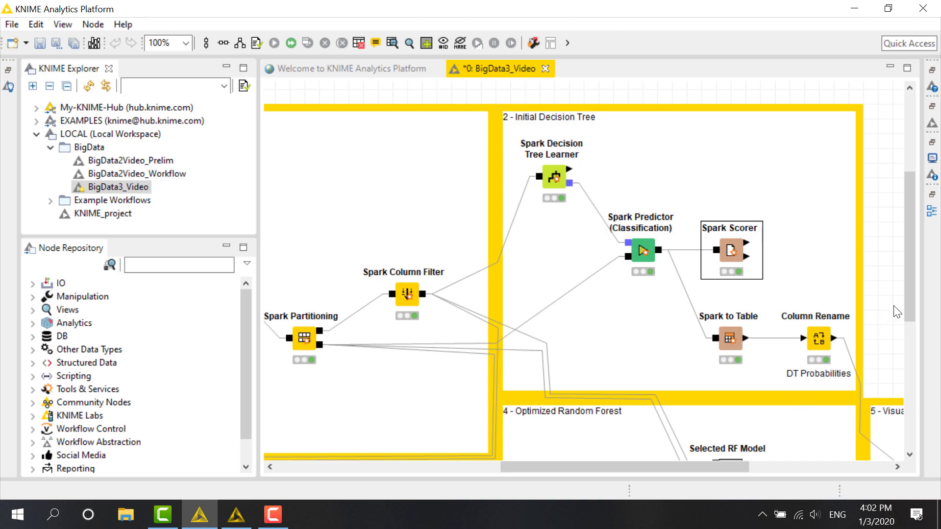
left_click_drag(907, 310, 906, 434)
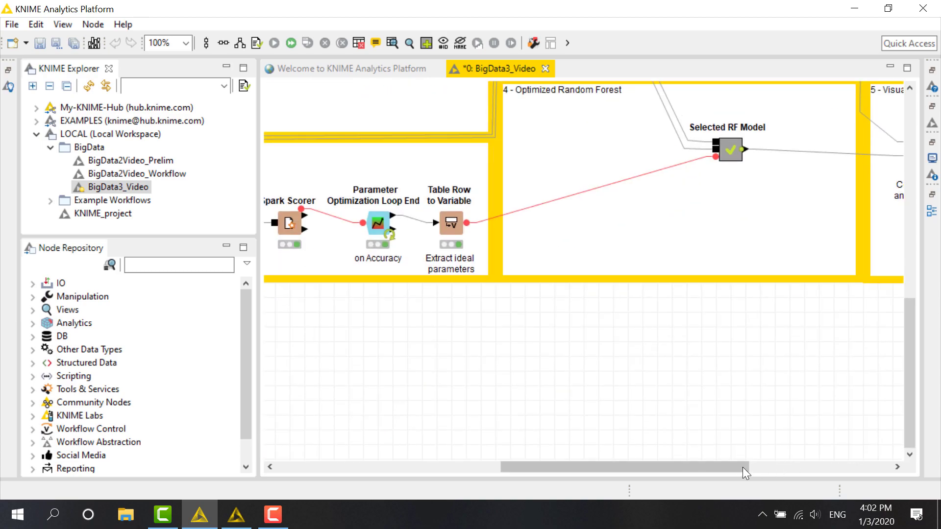
mouse_move(742, 467)
left_mouse_down()
mouse_move(592, 467)
mouse_move(601, 466)
left_mouse_up()
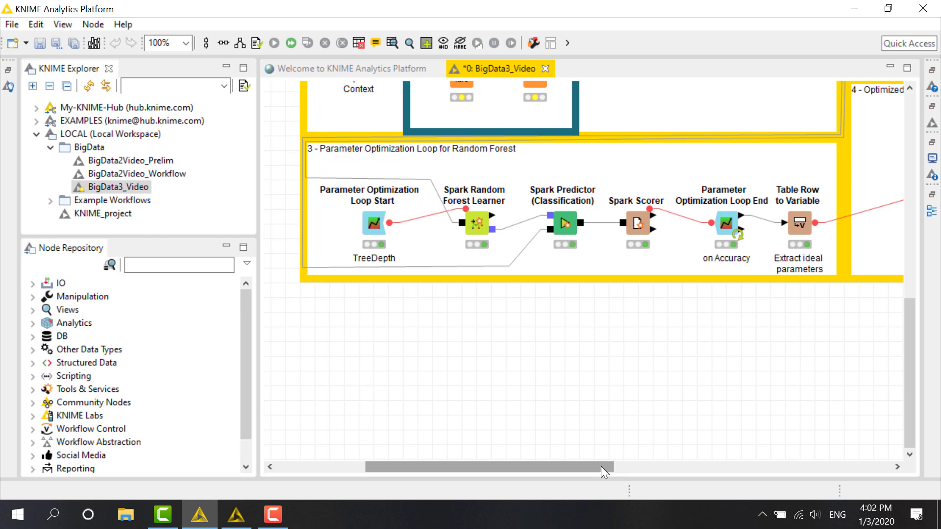
double_click(378, 223)
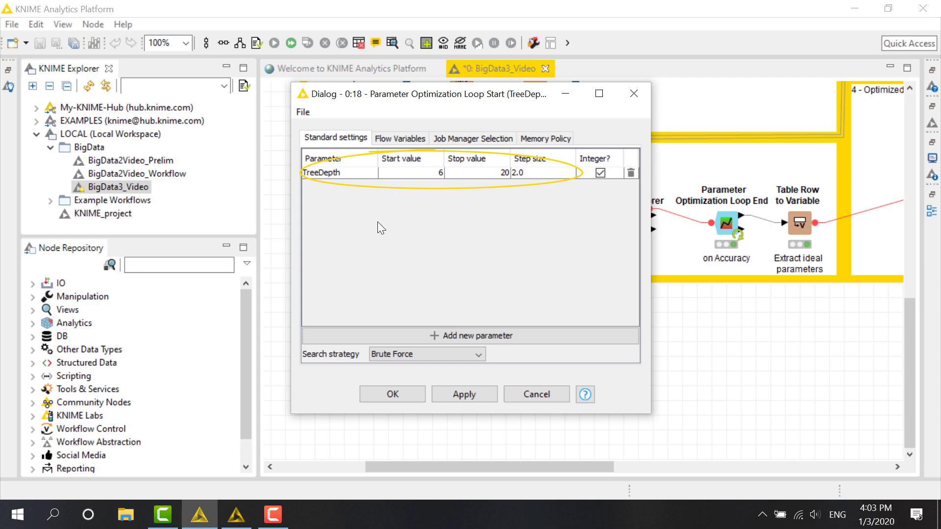
left_click(634, 93)
double_click(727, 225)
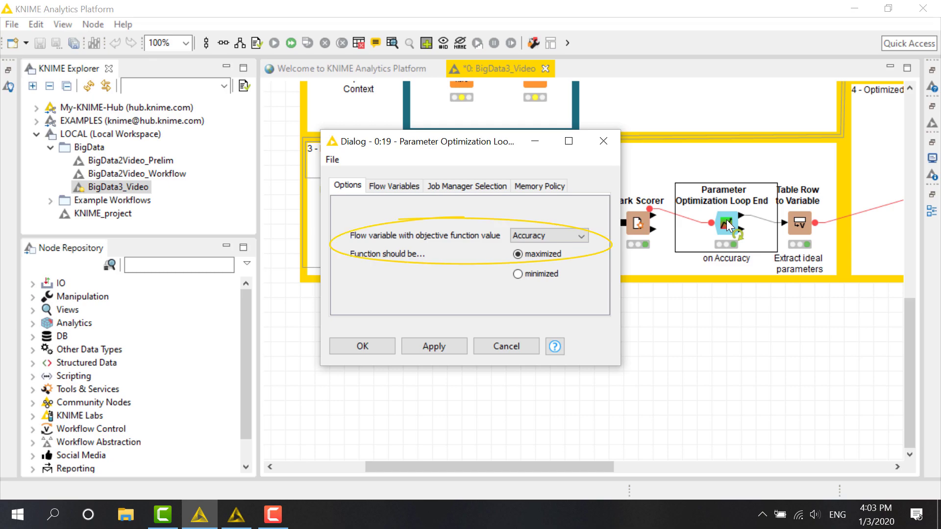
left_click(604, 141)
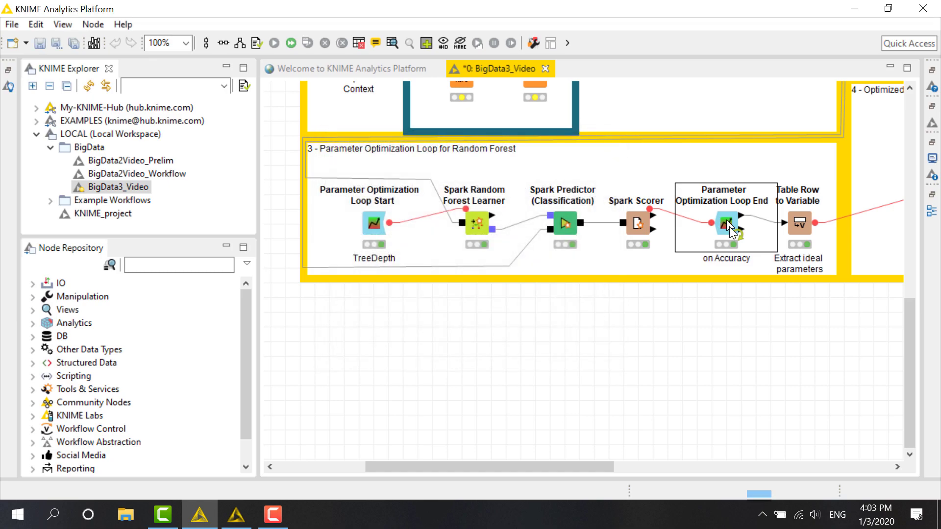
right_click(729, 228)
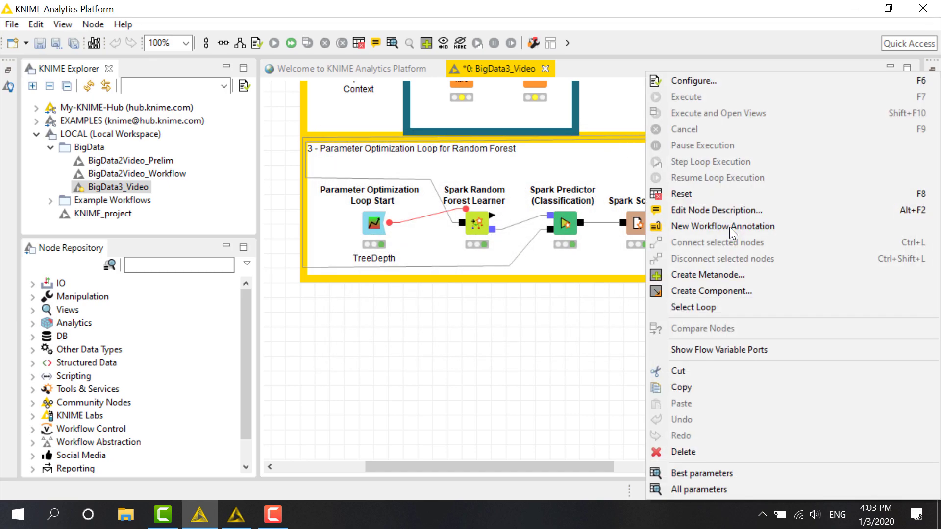
left_click(748, 489)
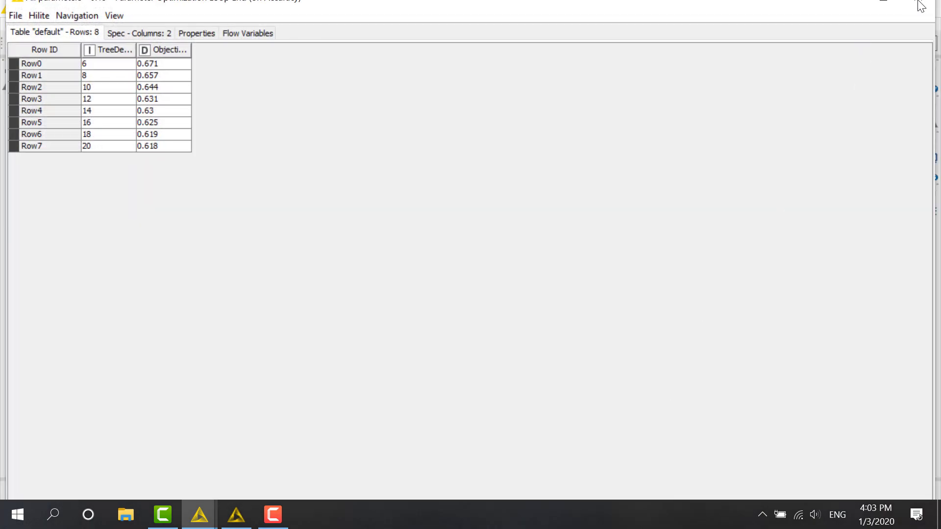
left_click(918, 4)
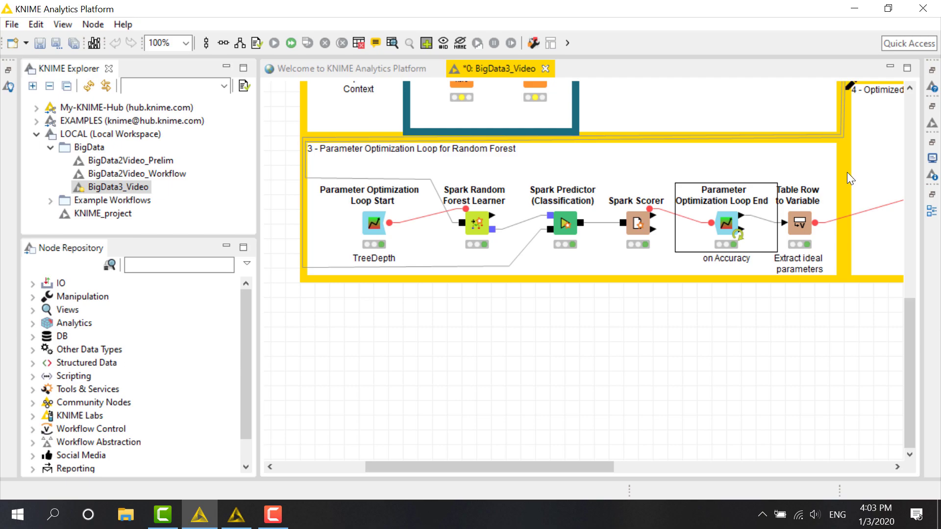
- Deselect the loop end node on the workflow canvas
left_click(800, 353)
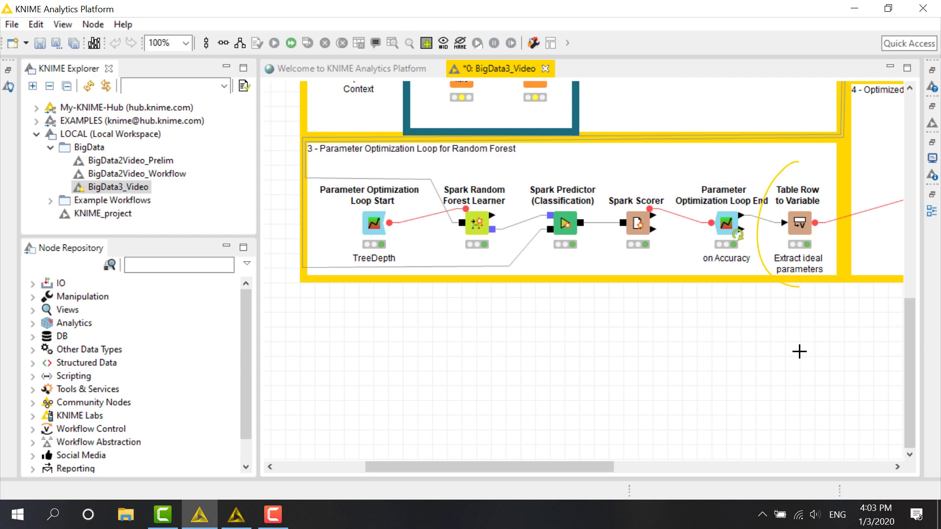
left_click_drag(612, 467, 756, 466)
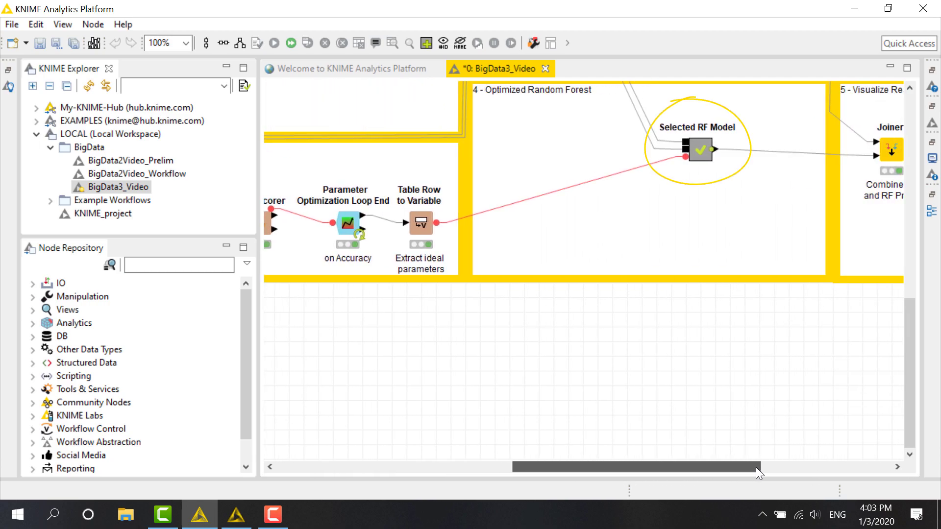
left_click_drag(756, 467, 860, 471)
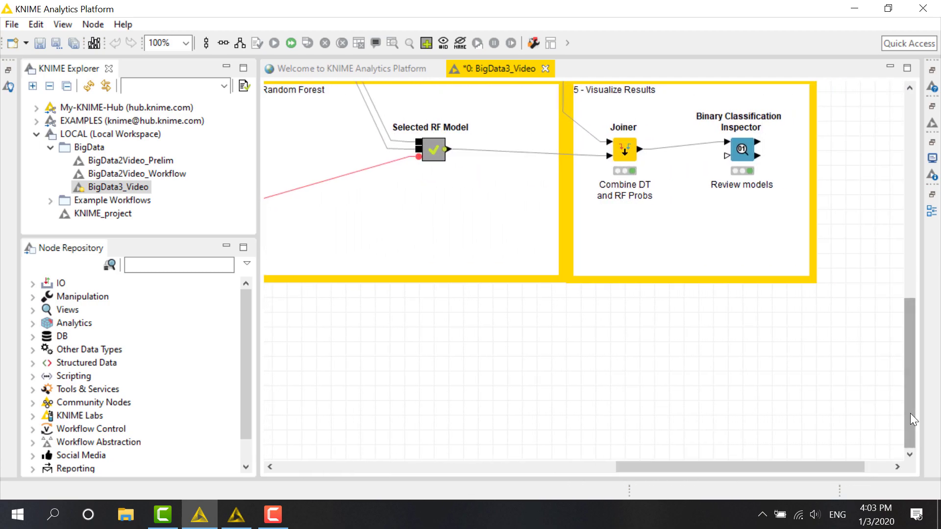
left_click_drag(910, 414, 923, 339)
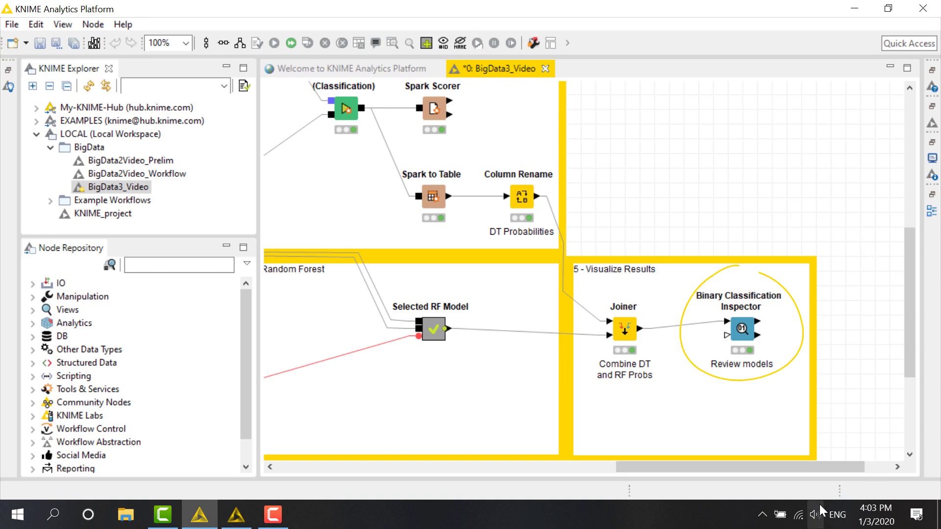
left_click(251, 524)
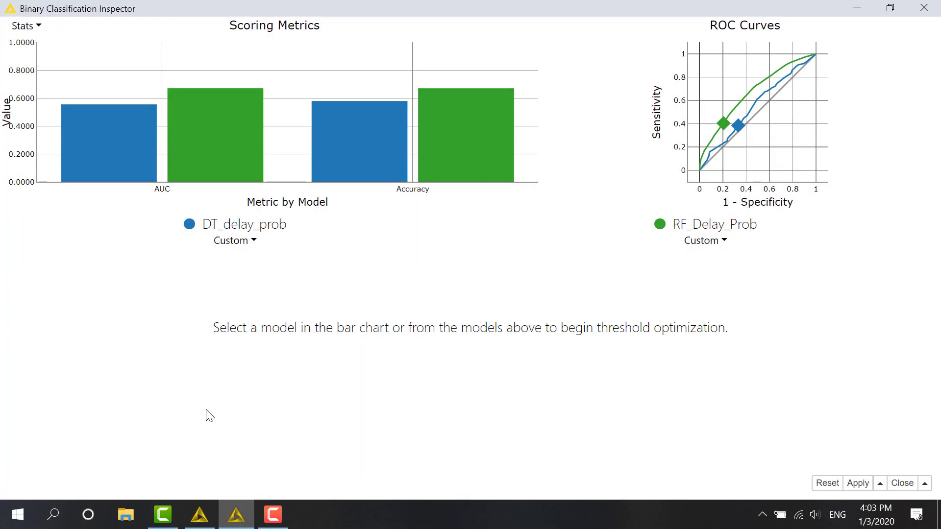
left_click(38, 30)
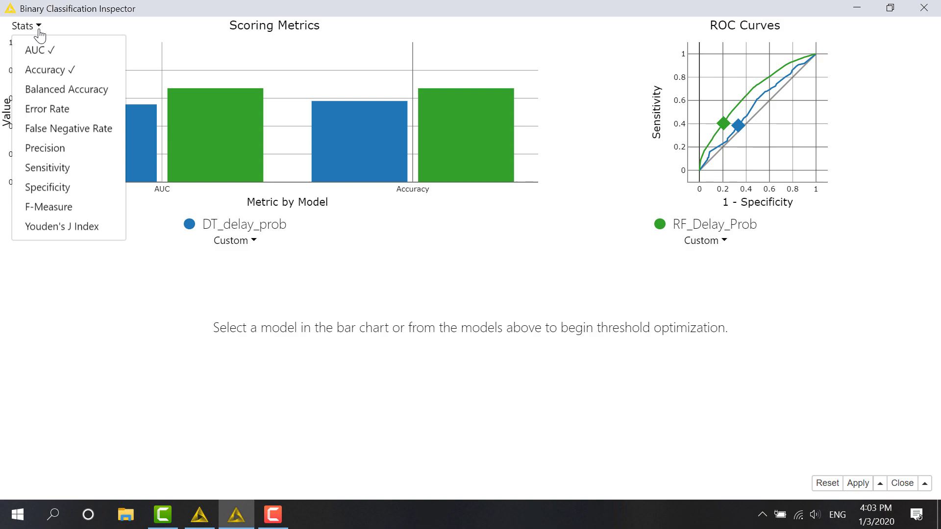
left_click(65, 171)
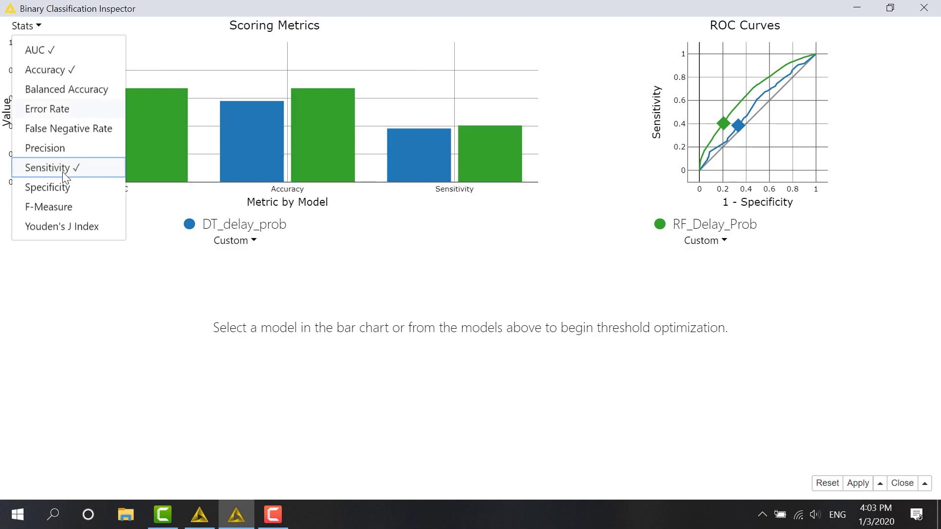
left_click(67, 192)
left_click(237, 286)
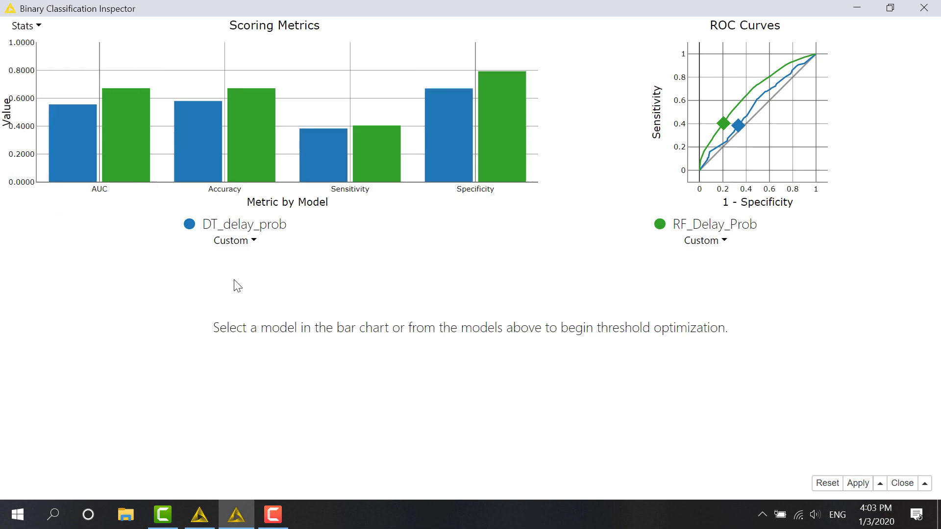
left_click(687, 230)
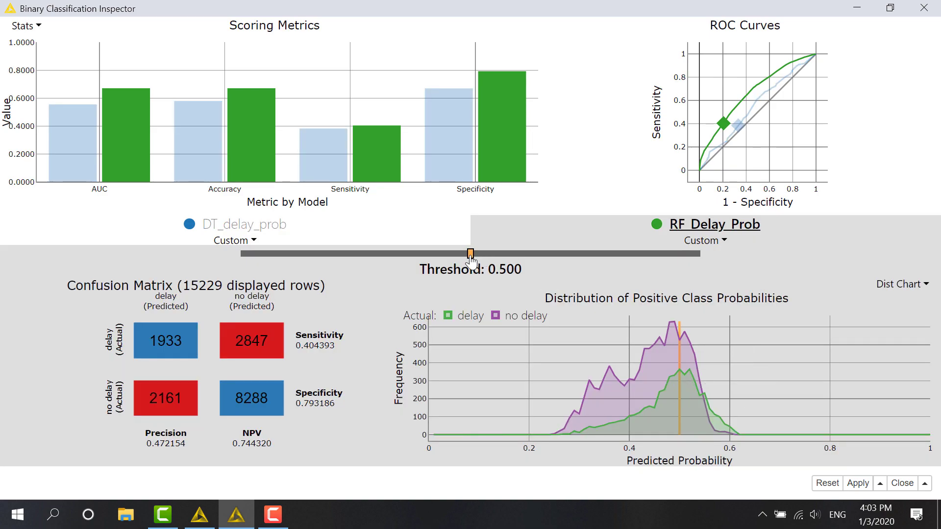
mouse_move(470, 259)
left_mouse_down()
mouse_move(395, 261)
mouse_move(464, 258)
left_mouse_up()
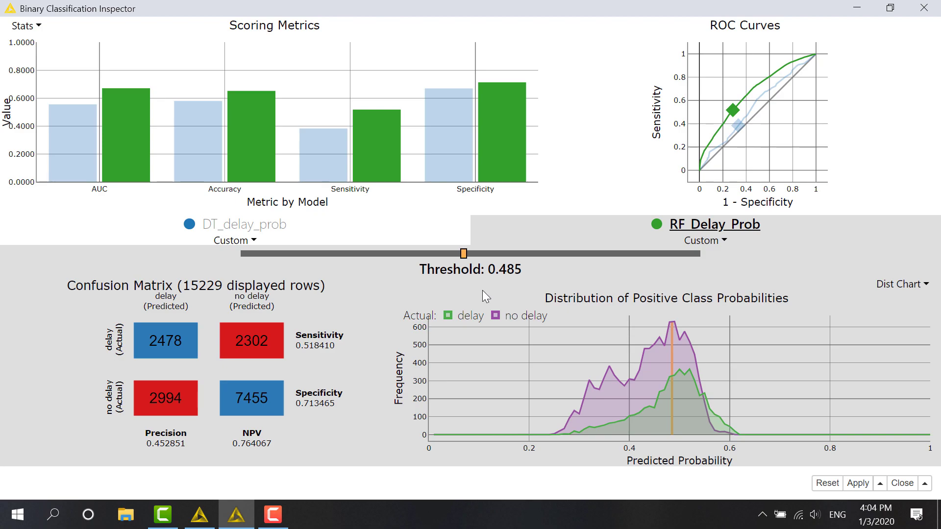
left_click(924, 8)
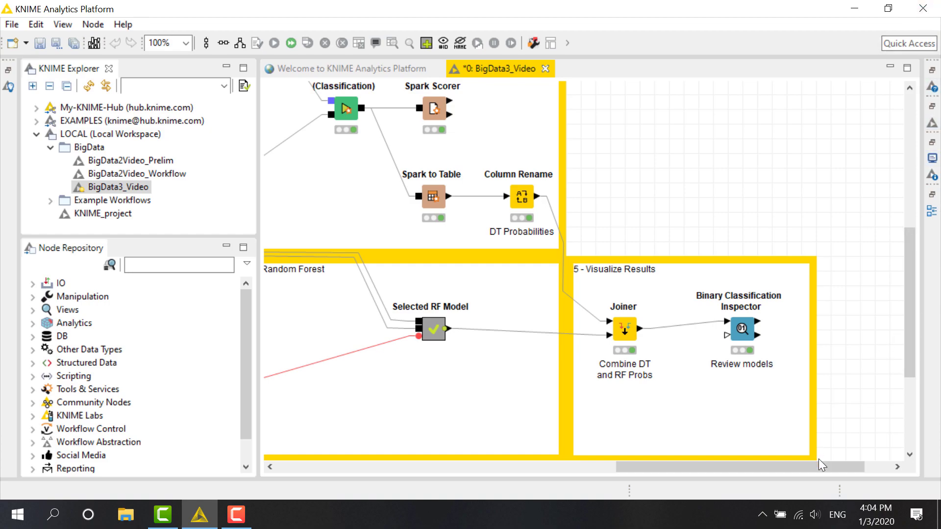
left_click_drag(813, 466, 573, 484)
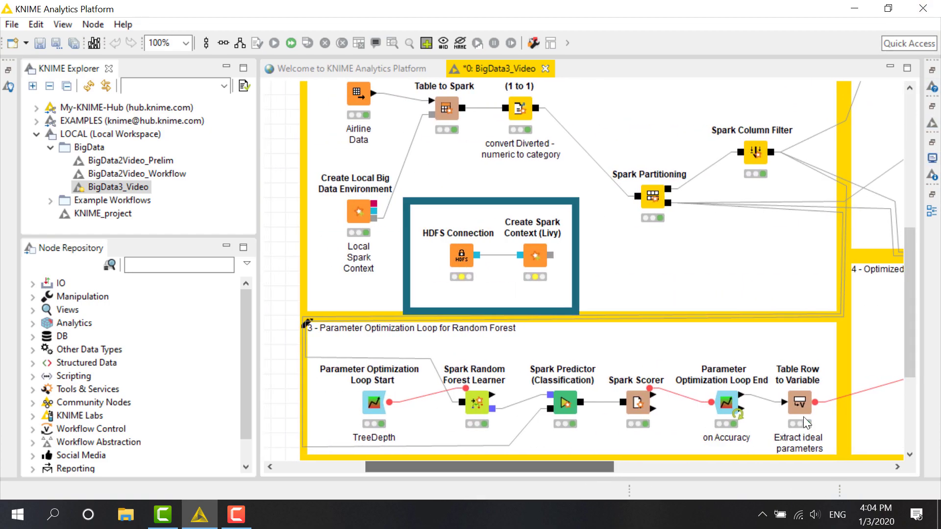
left_click_drag(906, 356, 918, 303)
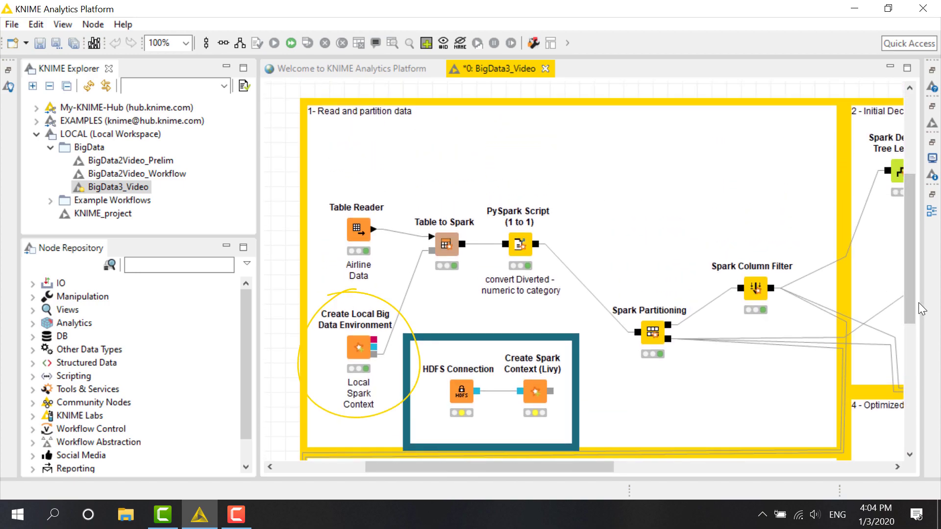